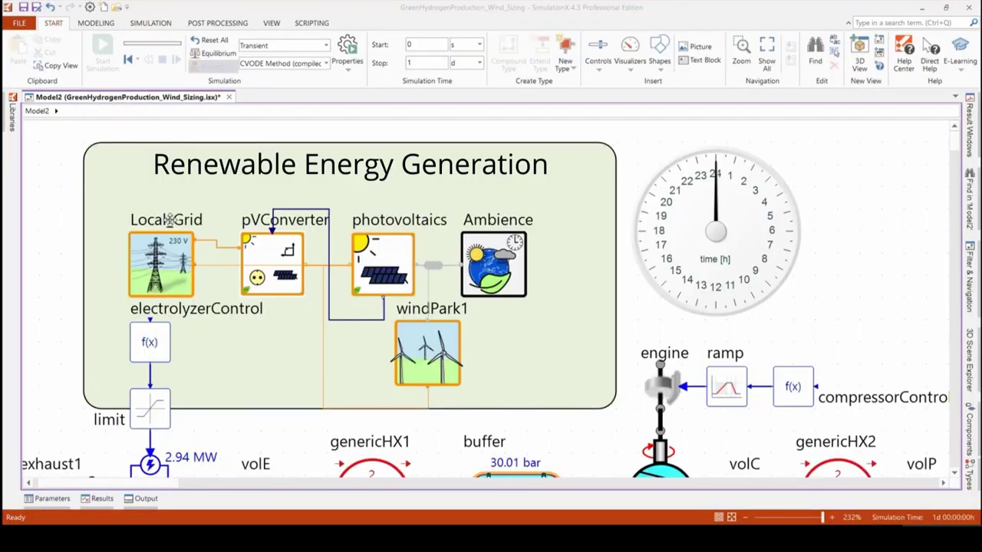
# Step: Show the Libraries panel and select the Ambience weather block in the model diagram
pyautogui.click(8, 115)
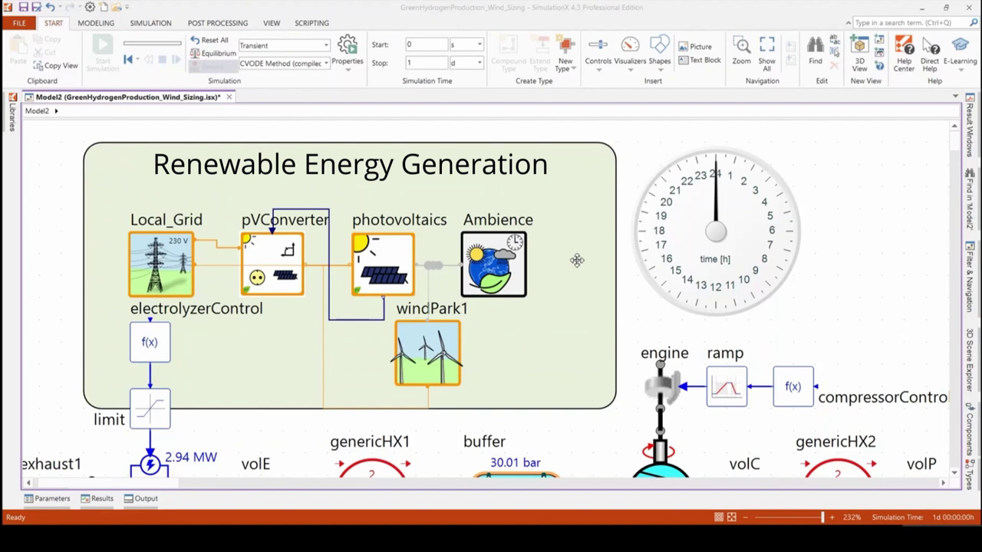
pyautogui.click(473, 253)
pyautogui.click(473, 253)
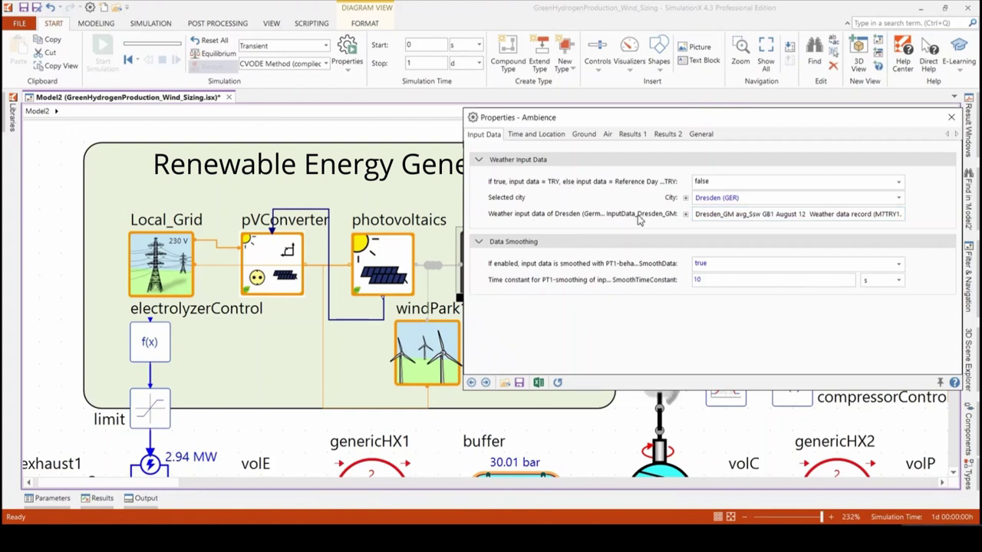
pyautogui.click(686, 215)
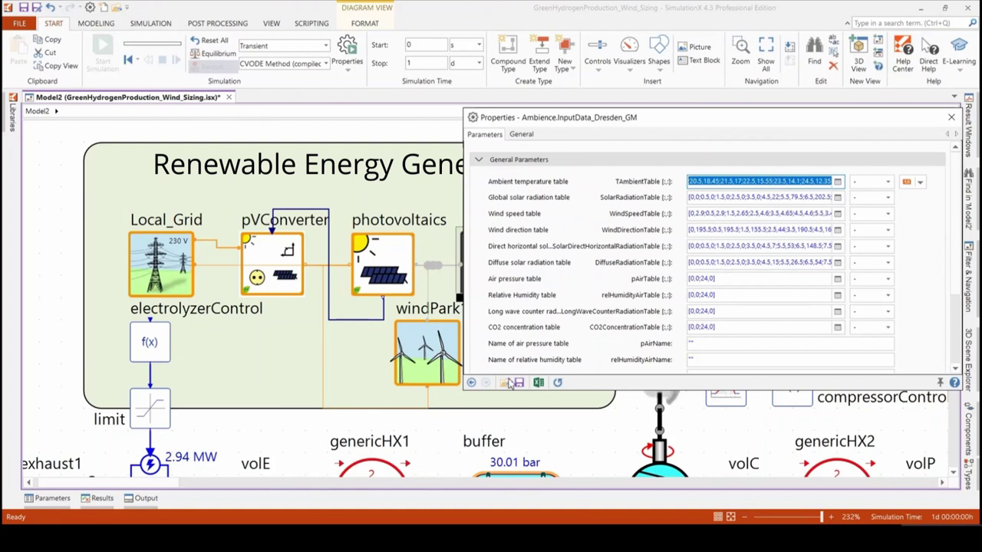
pyautogui.click(472, 382)
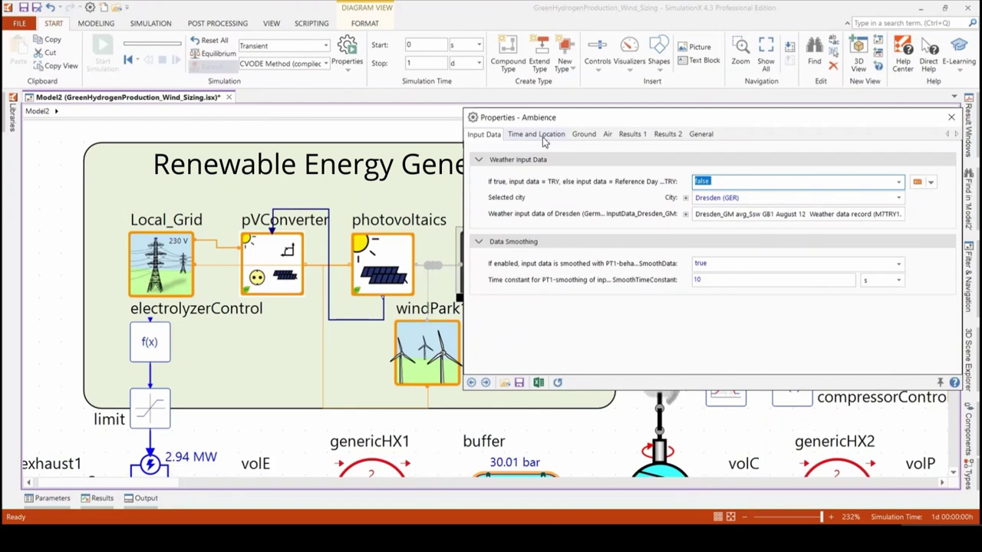
pyautogui.click(536, 134)
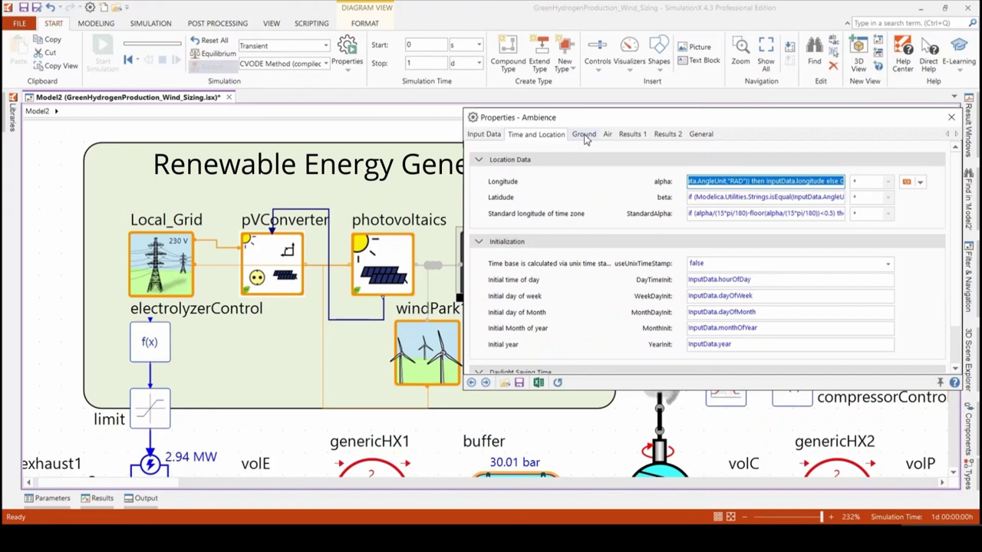
pyautogui.scroll(-1, 597, 223)
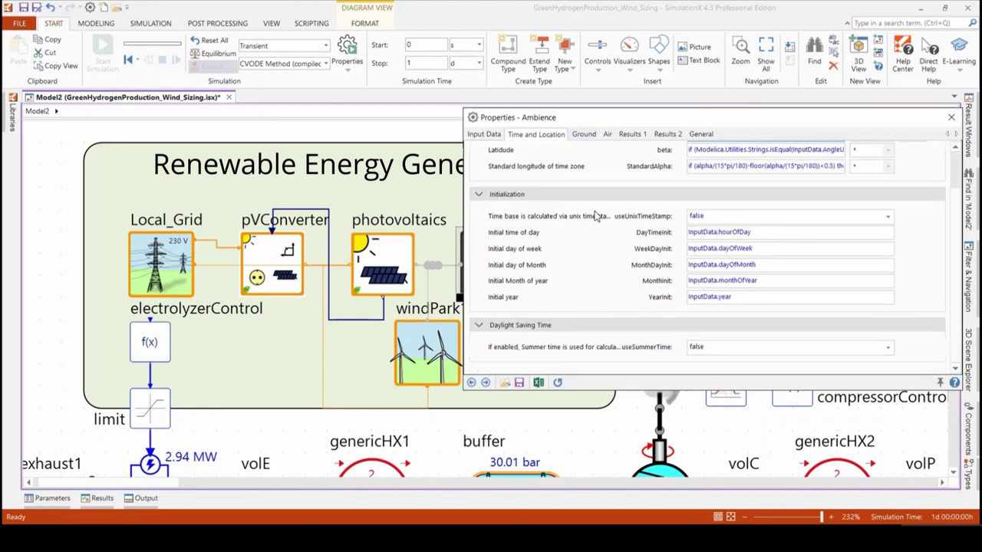
pyautogui.click(589, 137)
pyautogui.click(607, 135)
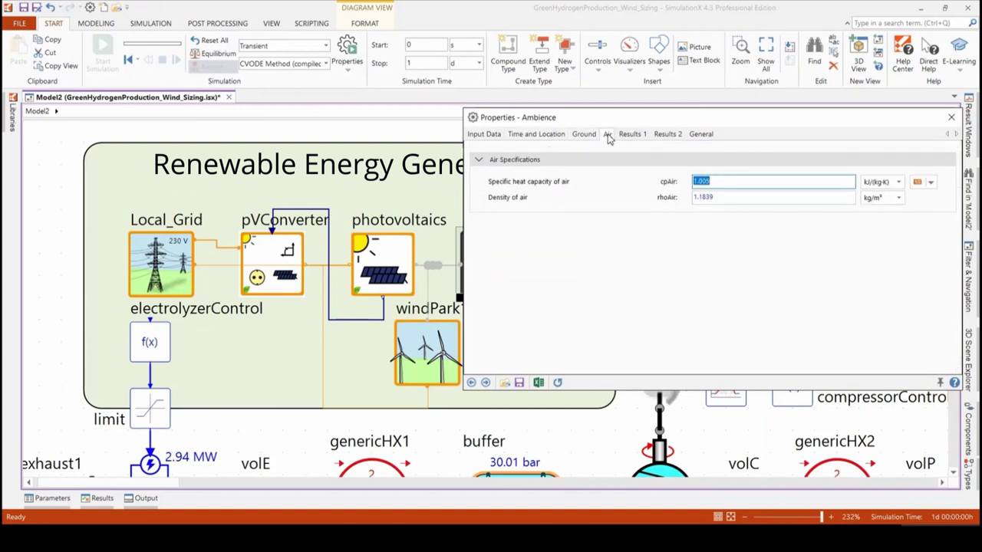
# Step: Open the photovoltaics properties to review its dimensions, then close them
pyautogui.click(951, 116)
pyautogui.doubleClick(383, 253)
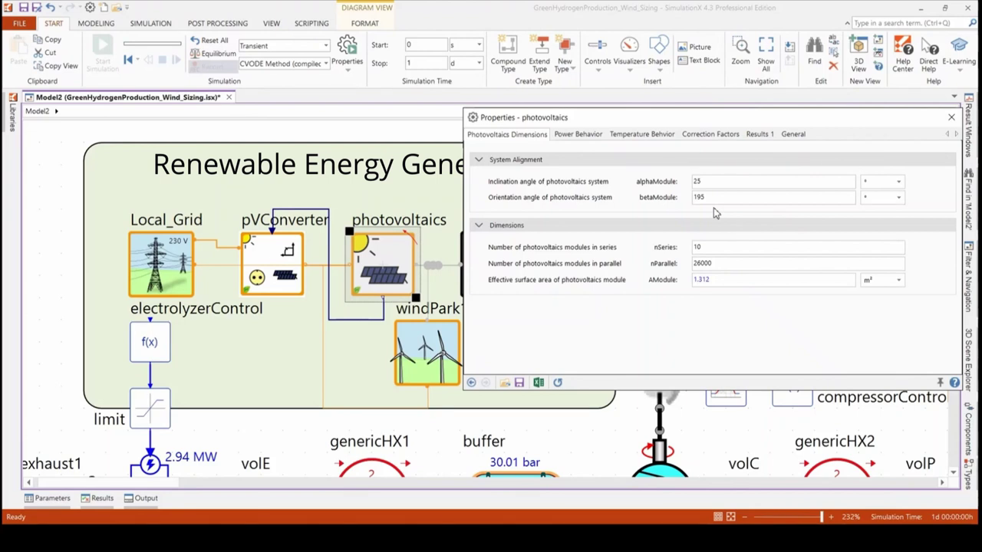
pyautogui.press('Escape')
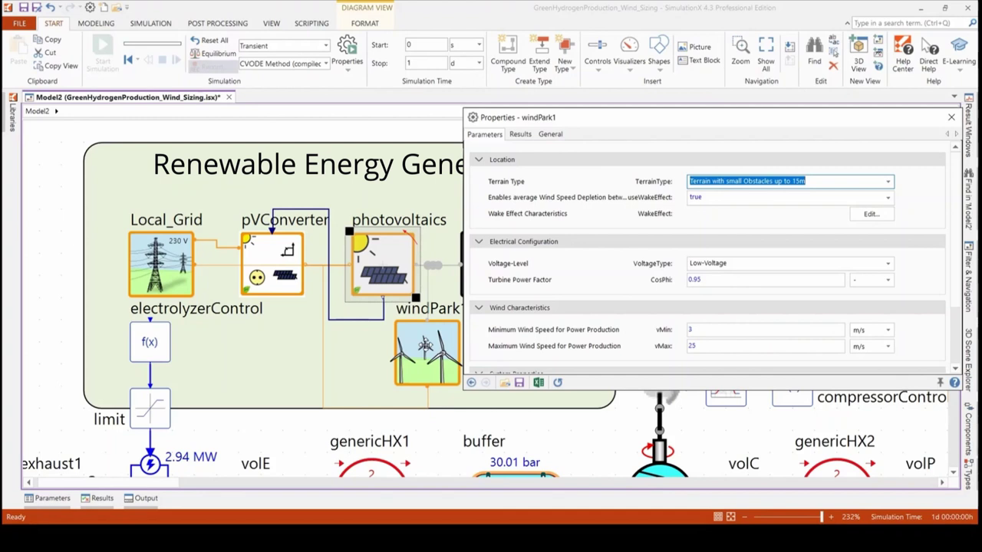
# Step: Set windPark1's VoltageType to High-Voltage and close its properties
pyautogui.click(726, 181)
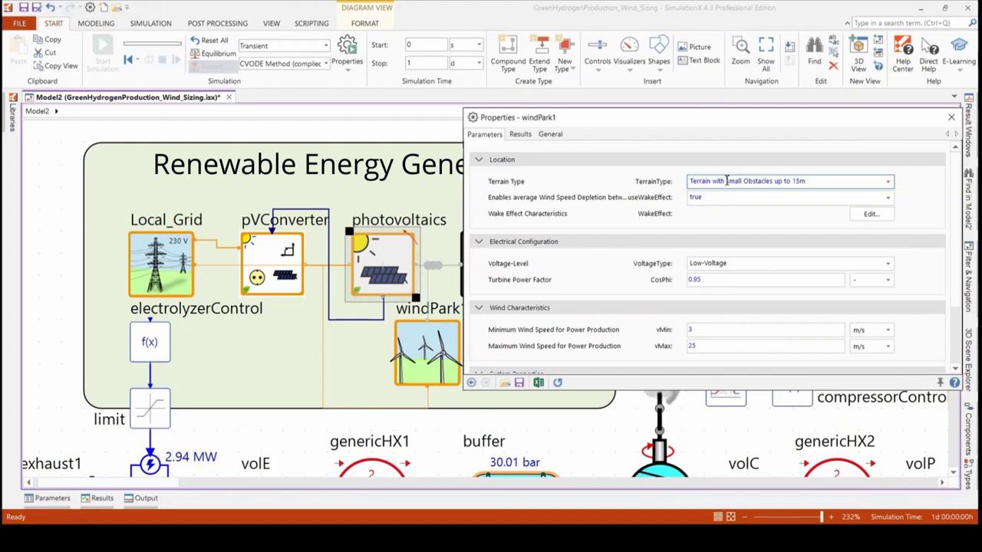
pyautogui.scroll(-2, 718, 245)
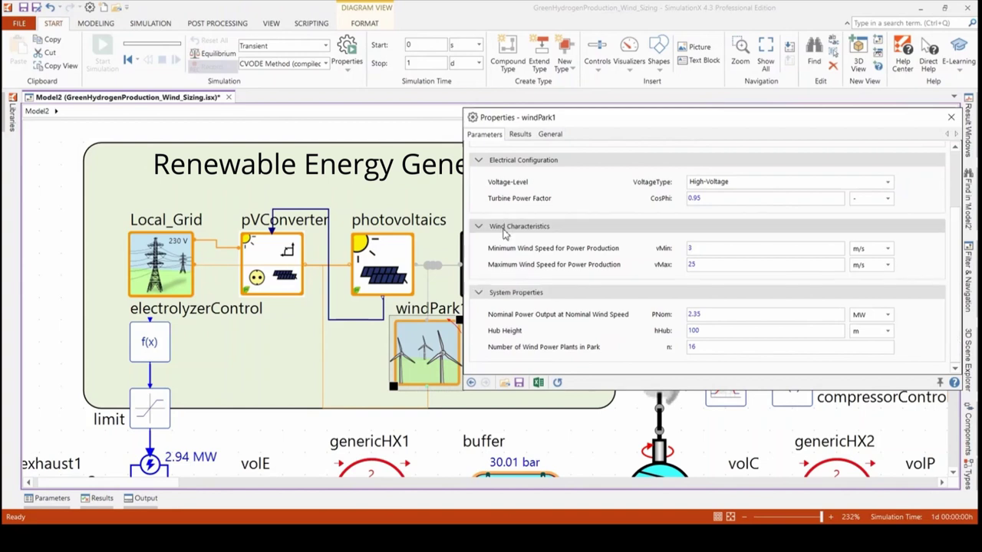
pyautogui.click(950, 117)
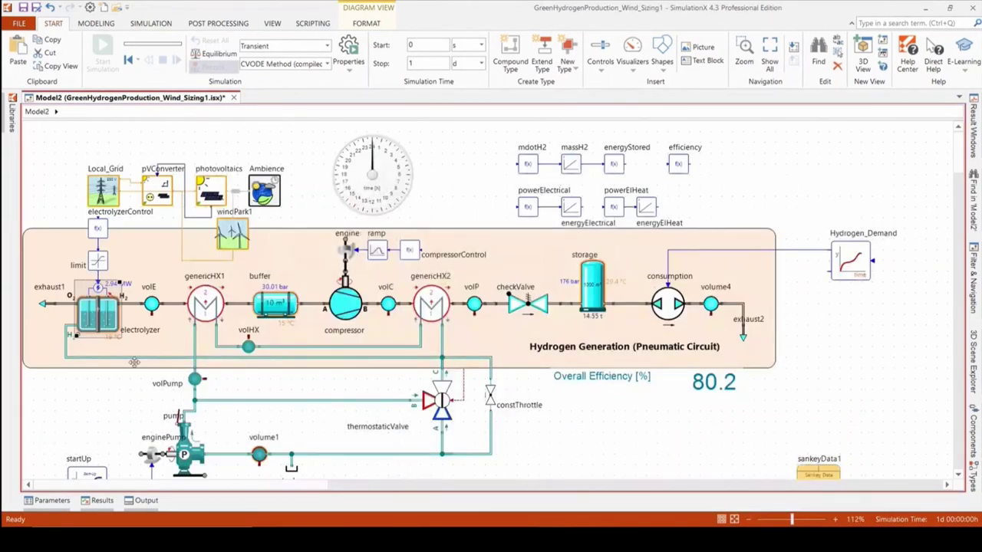
# Step: Click through the hydrogen generation group, windPark1 and photovoltaics, ending with the electrolyzer selected
pyautogui.click(53, 274)
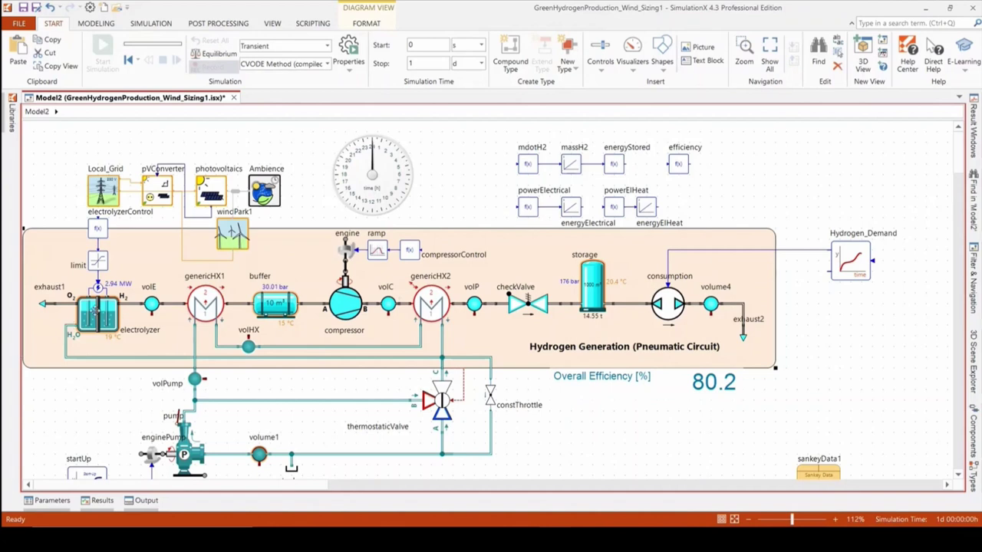
pyautogui.click(81, 347)
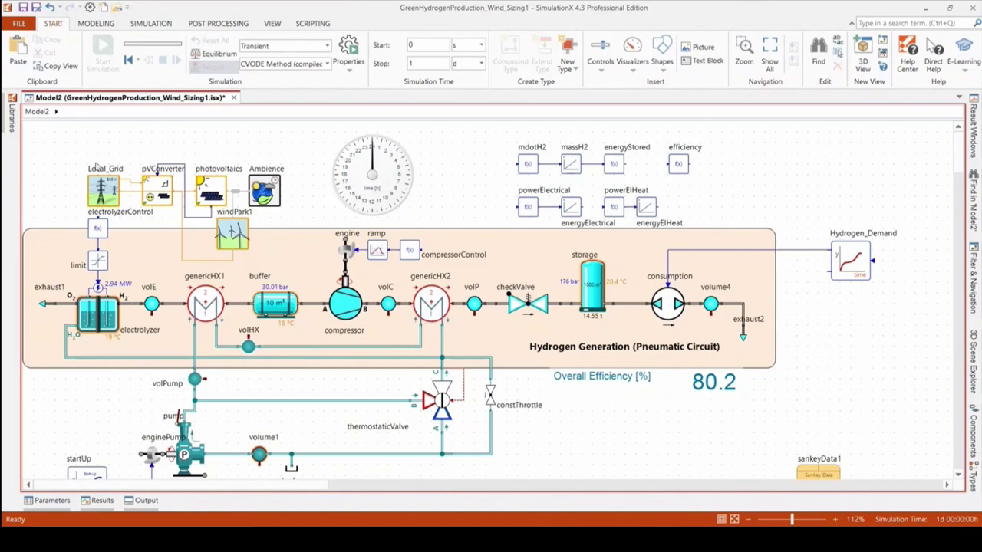
pyautogui.click(240, 234)
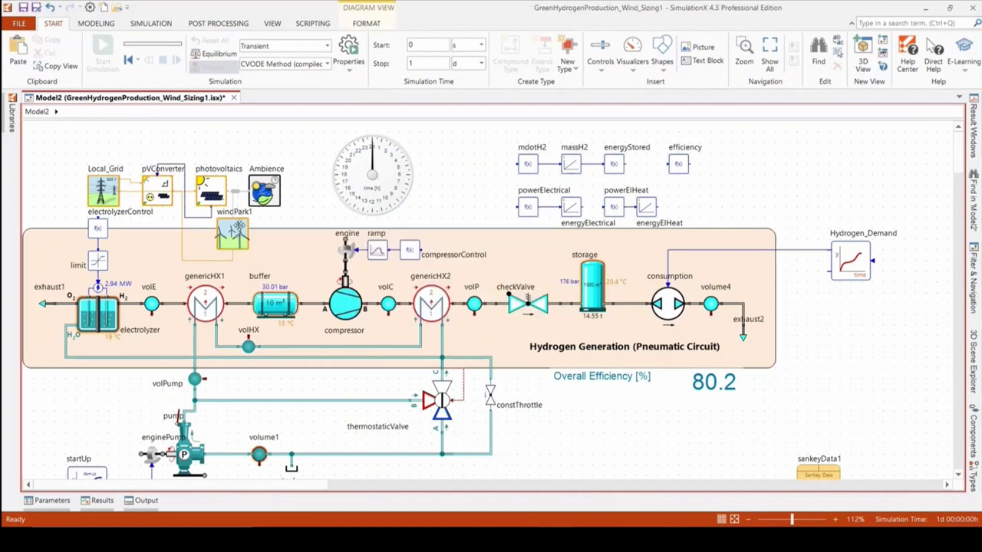
pyautogui.click(215, 198)
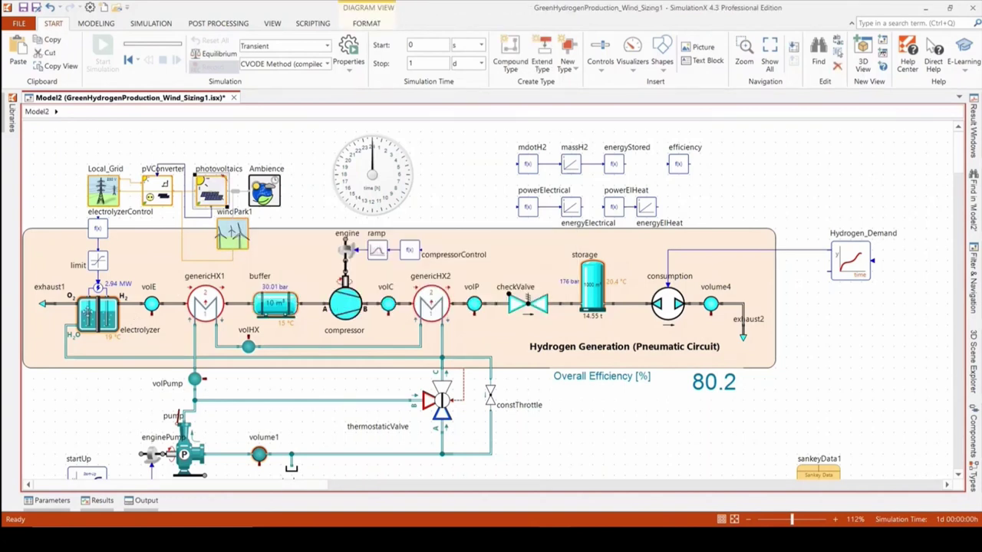
pyautogui.click(88, 312)
# Step: Browse the electrolyzer's electrical results, heat transfer, nominal Parameters and Advanced pages, then close the dialog
pyautogui.doubleClick(88, 312)
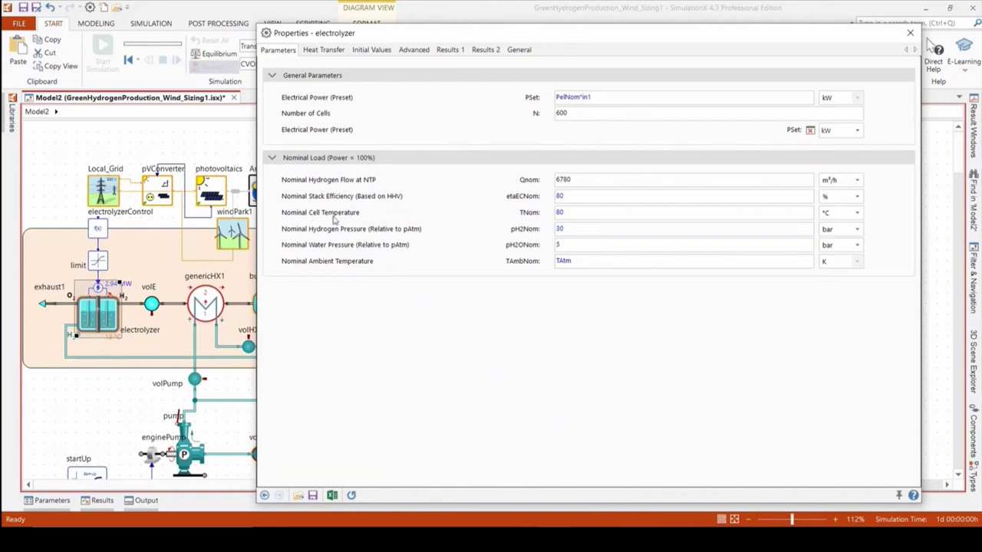
pyautogui.click(486, 50)
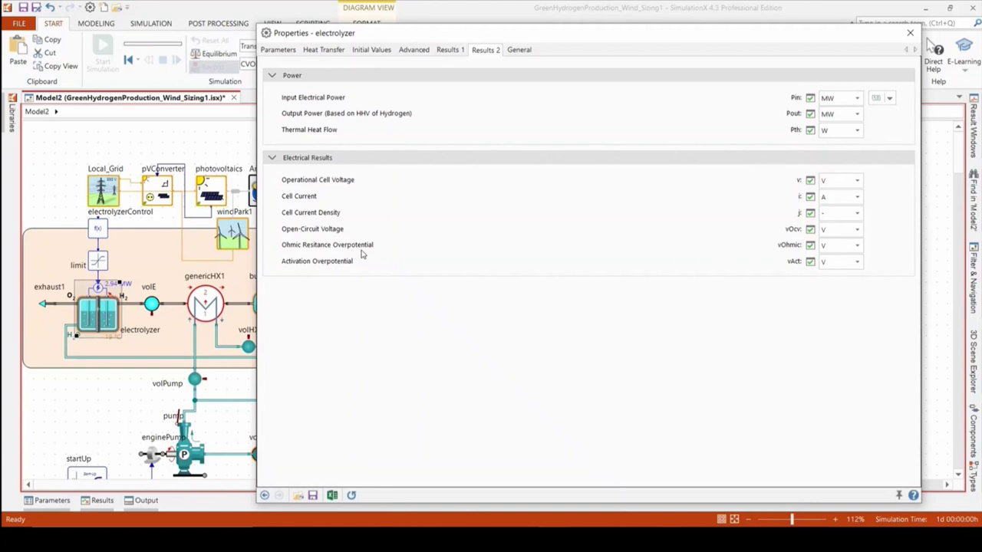
pyautogui.click(334, 51)
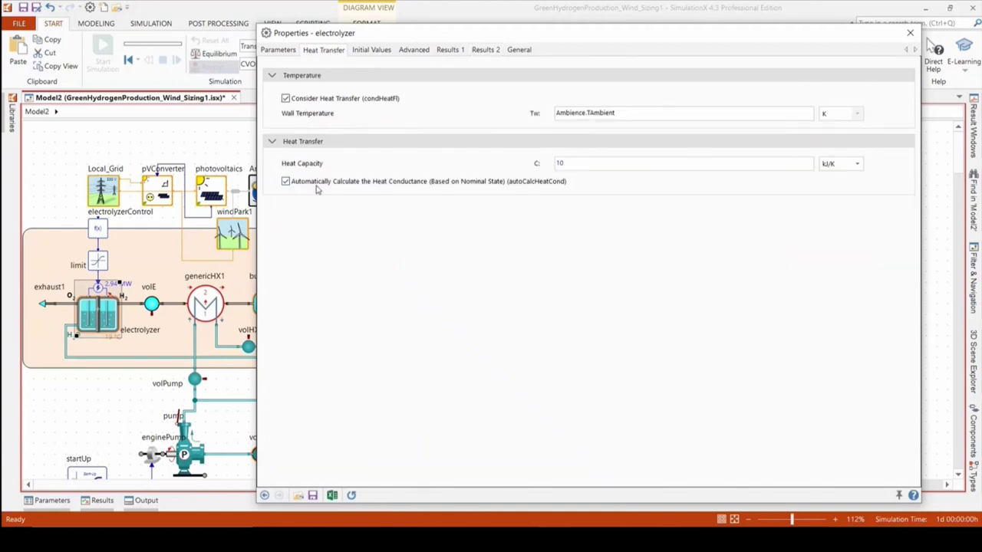
pyautogui.click(411, 50)
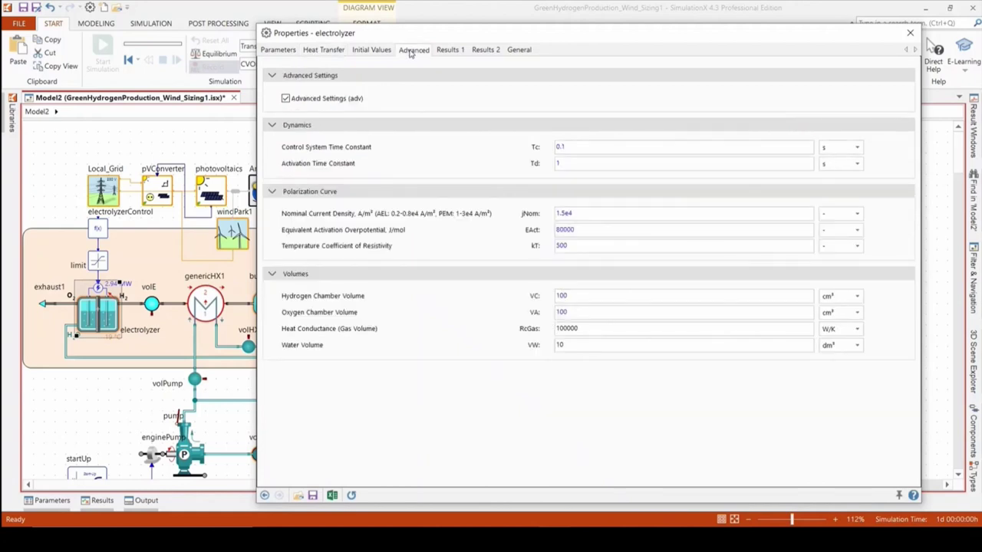
pyautogui.moveTo(467, 37); pyautogui.dragTo(414, 40)
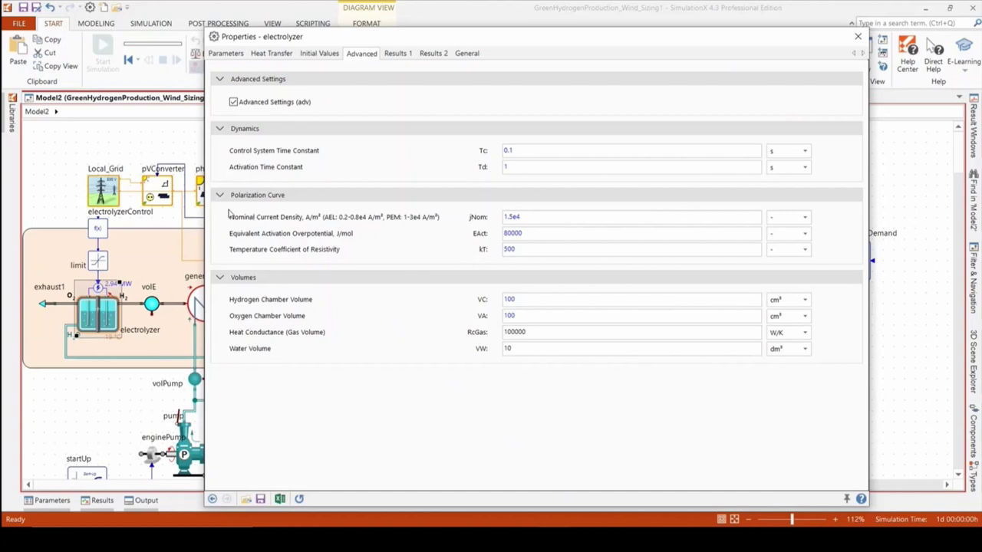
pyautogui.click(240, 53)
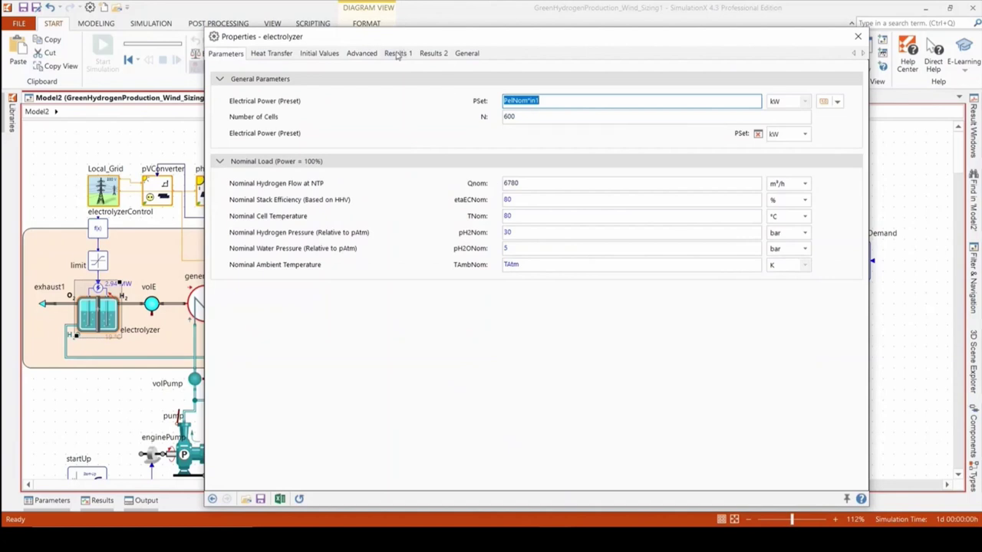
pyautogui.click(369, 59)
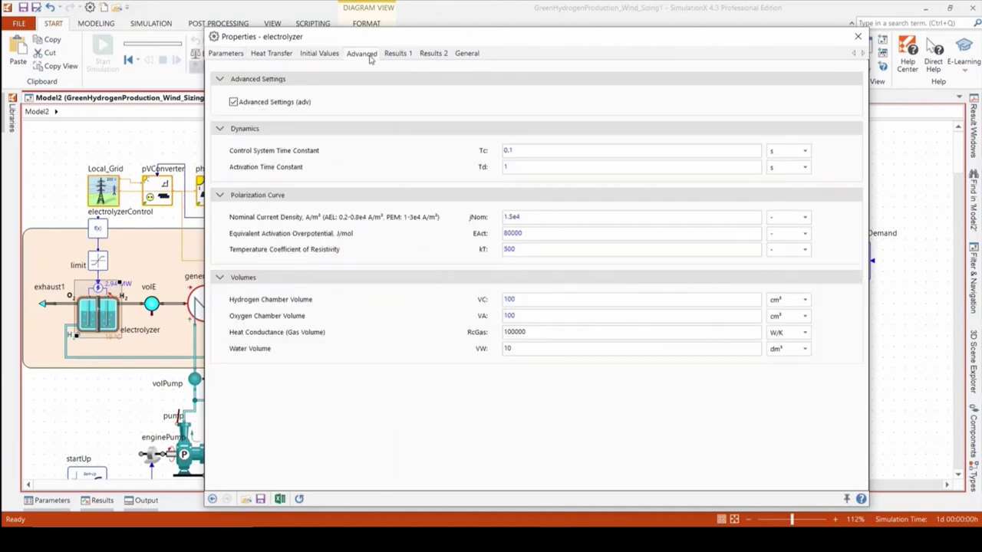
pyautogui.click(853, 39)
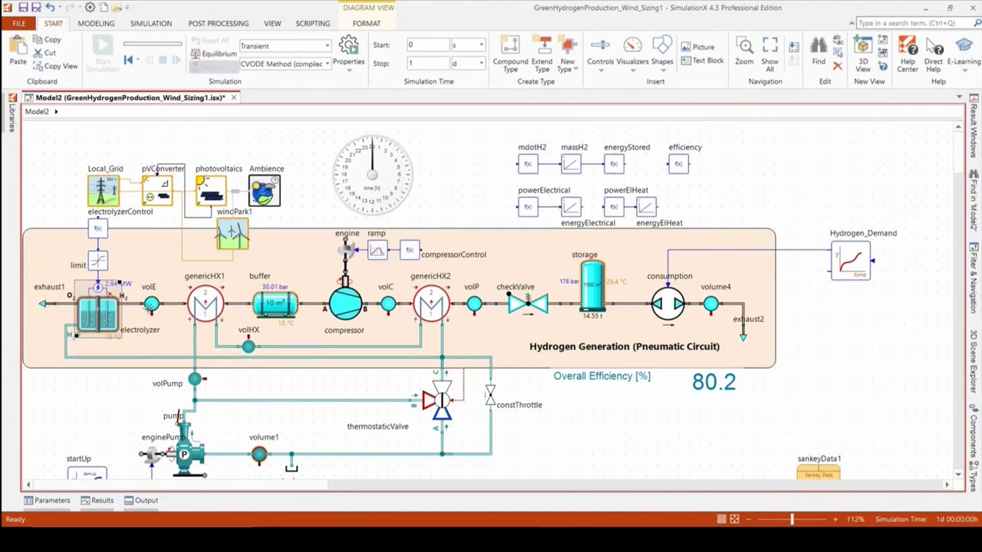
pyautogui.click(217, 307)
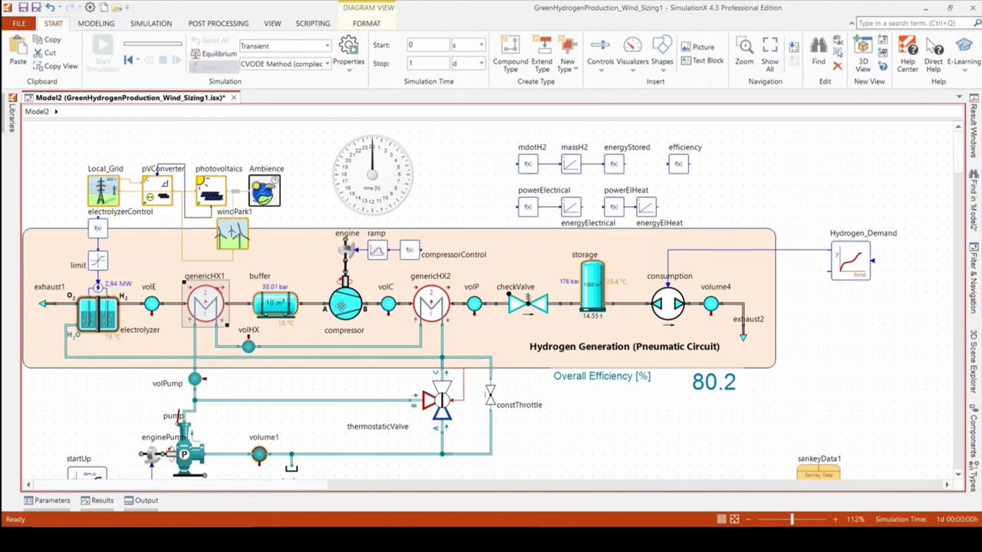
pyautogui.click(342, 305)
pyautogui.click(199, 303)
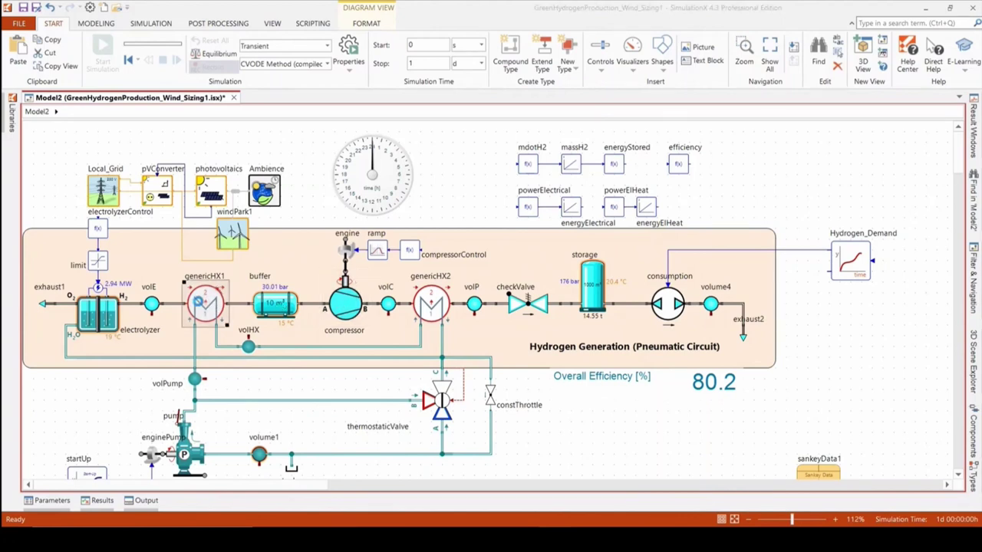
pyautogui.doubleClick(199, 303)
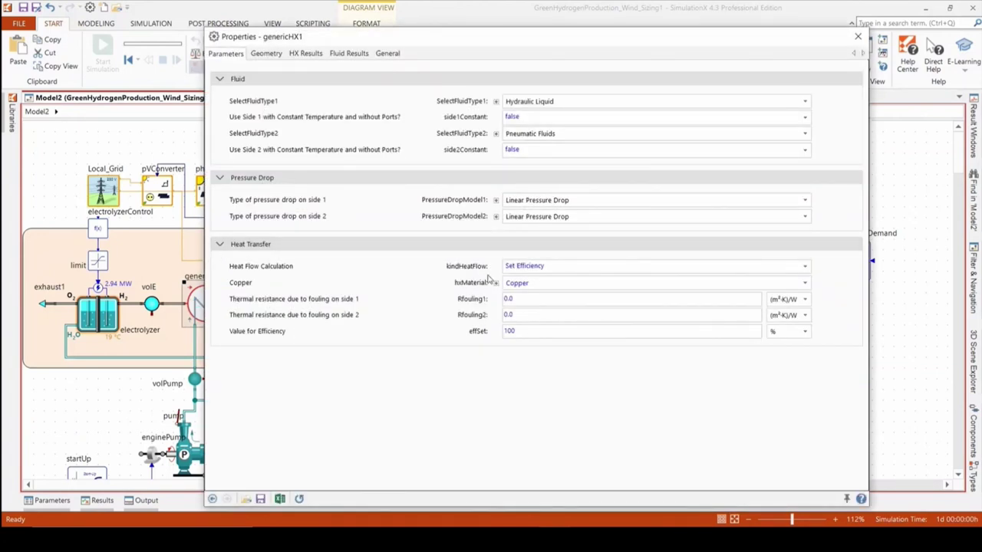
pyautogui.click(349, 53)
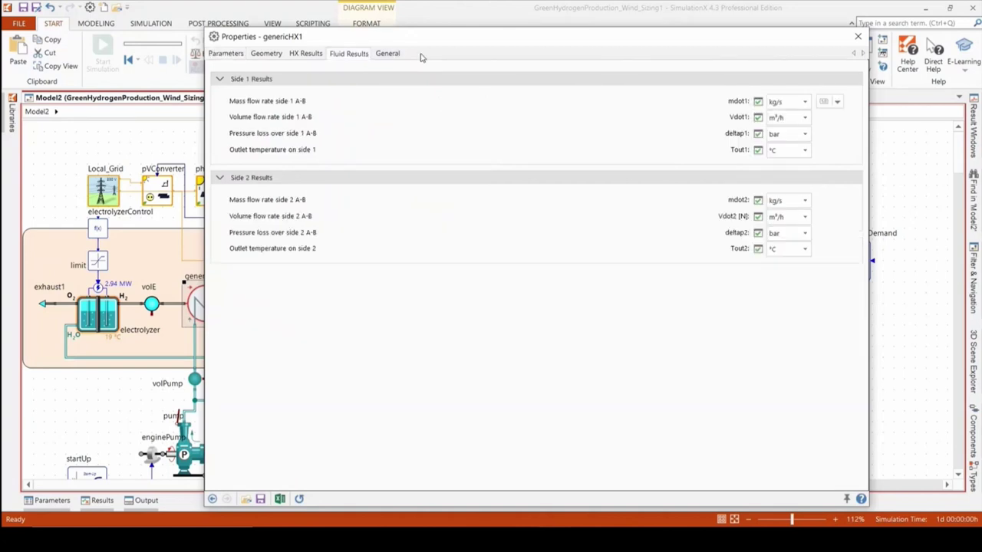
pyautogui.click(307, 54)
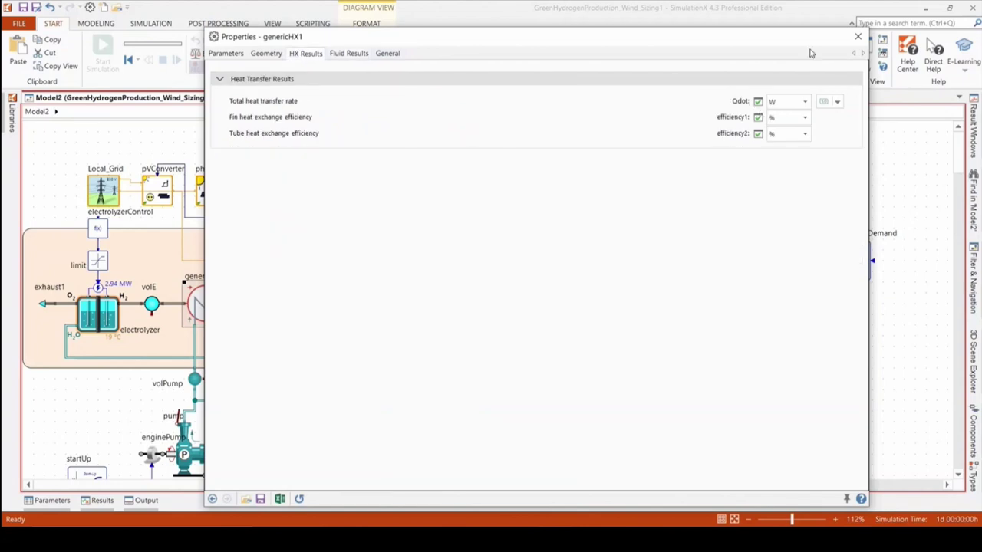
pyautogui.click(856, 37)
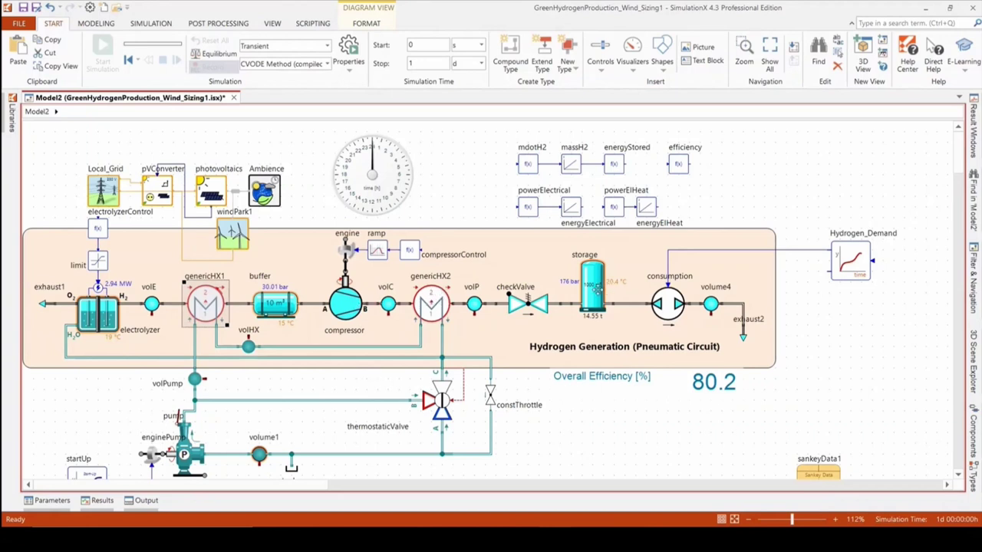
# Step: Inspect the Hydrogen_Demand curve of hourly kg/h values, then close the curve and properties dialogs
pyautogui.click(596, 287)
pyautogui.doubleClick(838, 263)
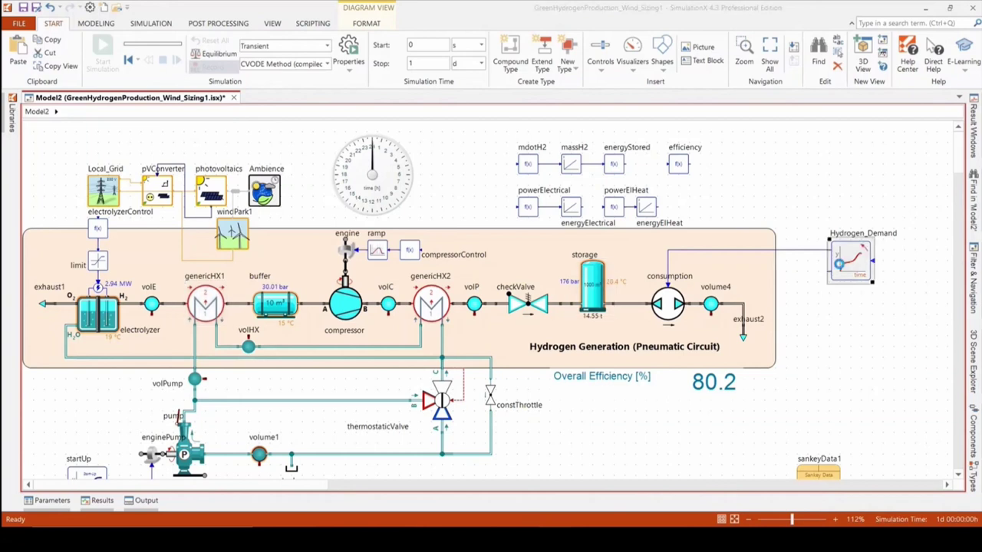
pyautogui.click(778, 116)
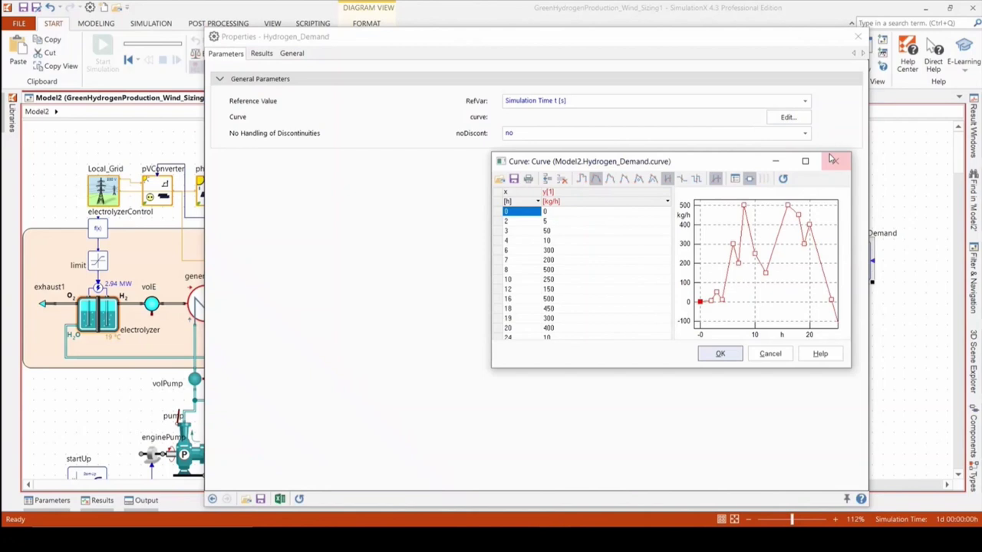
pyautogui.click(833, 159)
pyautogui.click(858, 37)
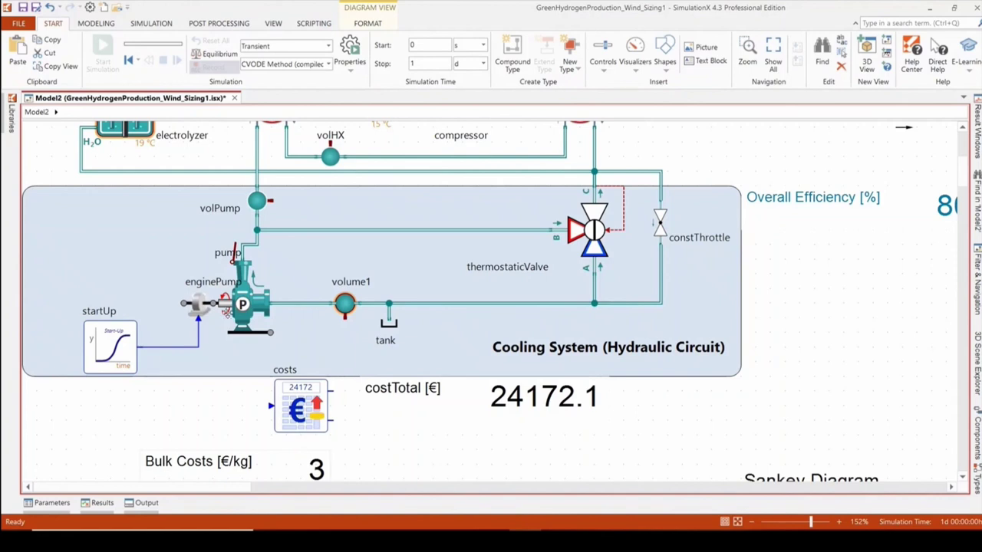
pyautogui.click(247, 304)
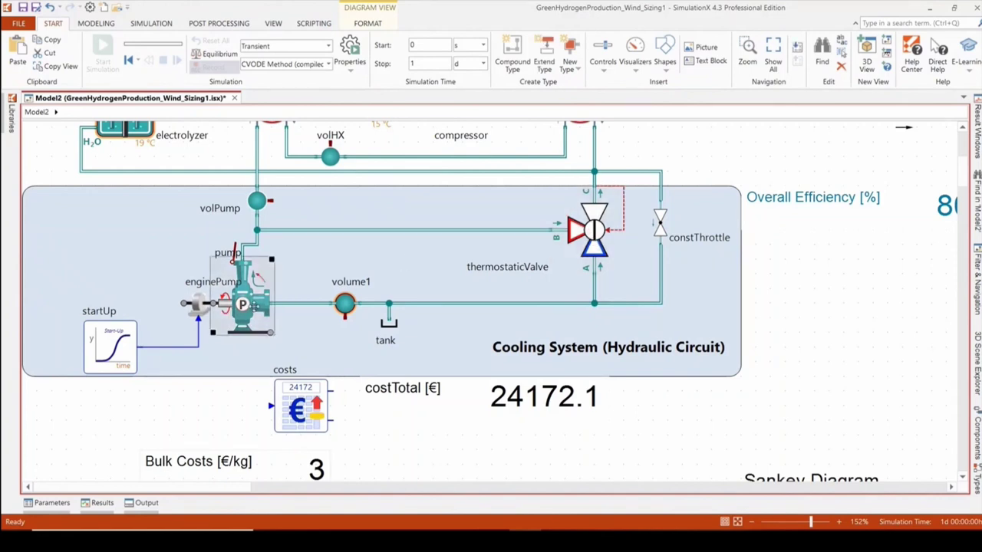
pyautogui.click(196, 304)
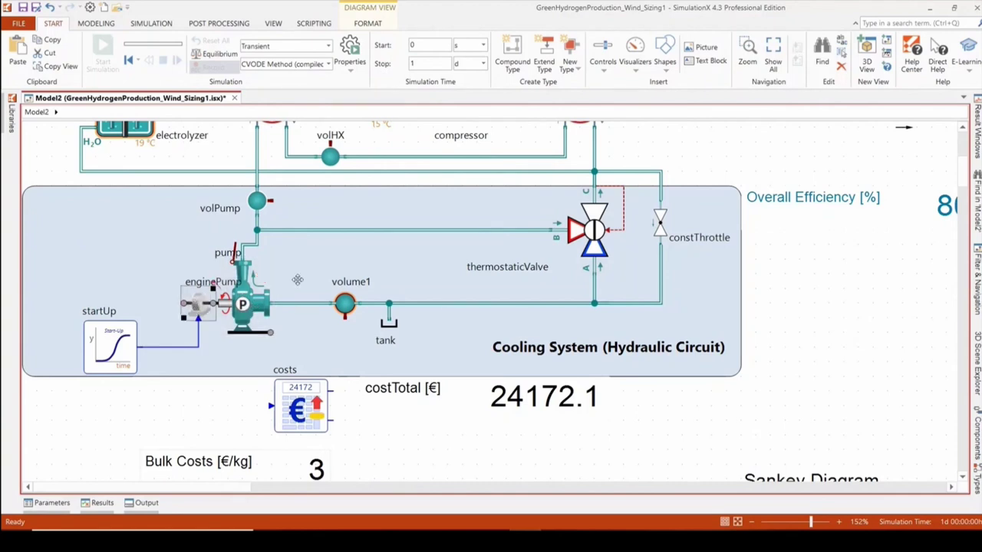
pyautogui.doubleClick(593, 232)
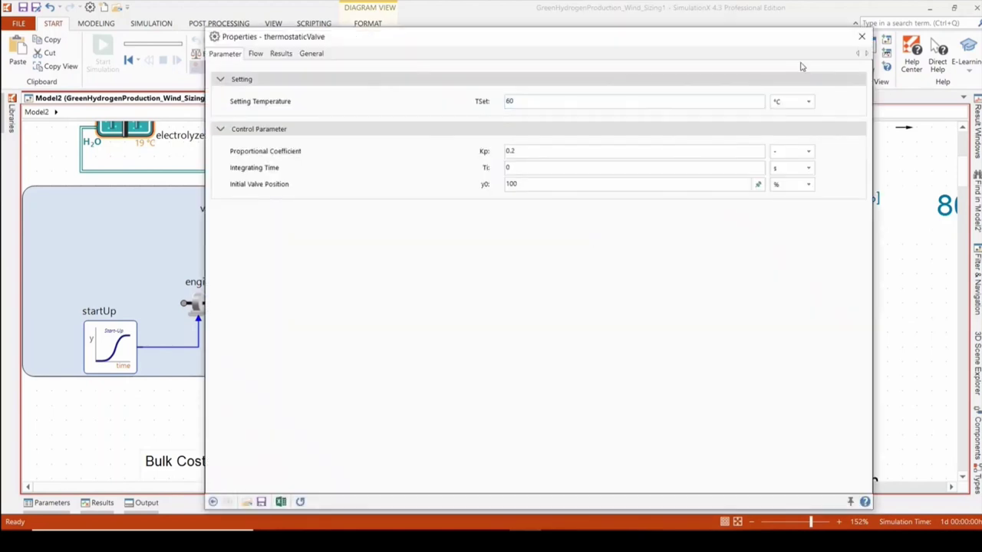
pyautogui.click(861, 36)
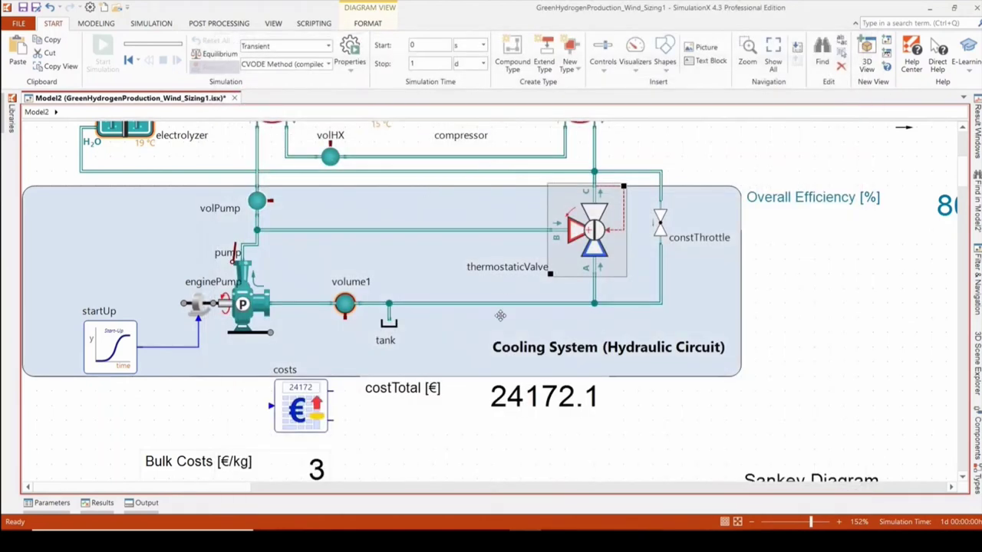
pyautogui.click(492, 317)
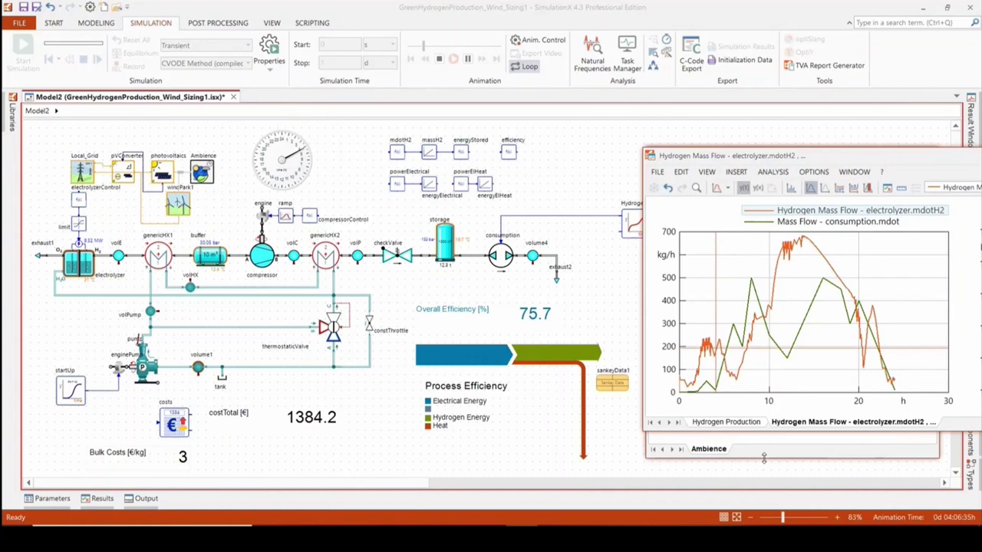
# Step: Bring the Ambience result plots forward, then return to the Hydrogen Mass Flow plot
pyautogui.click(752, 436)
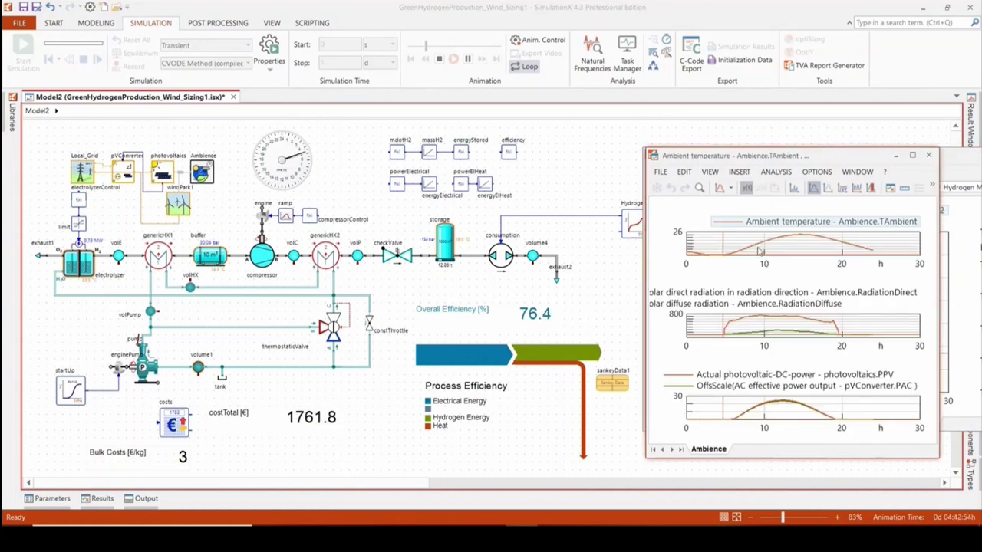
pyautogui.click(943, 270)
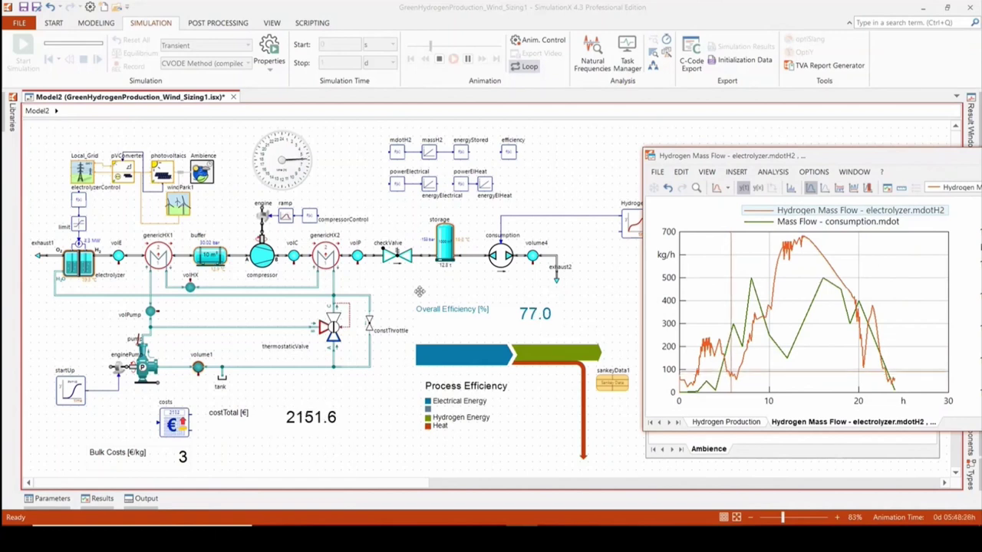